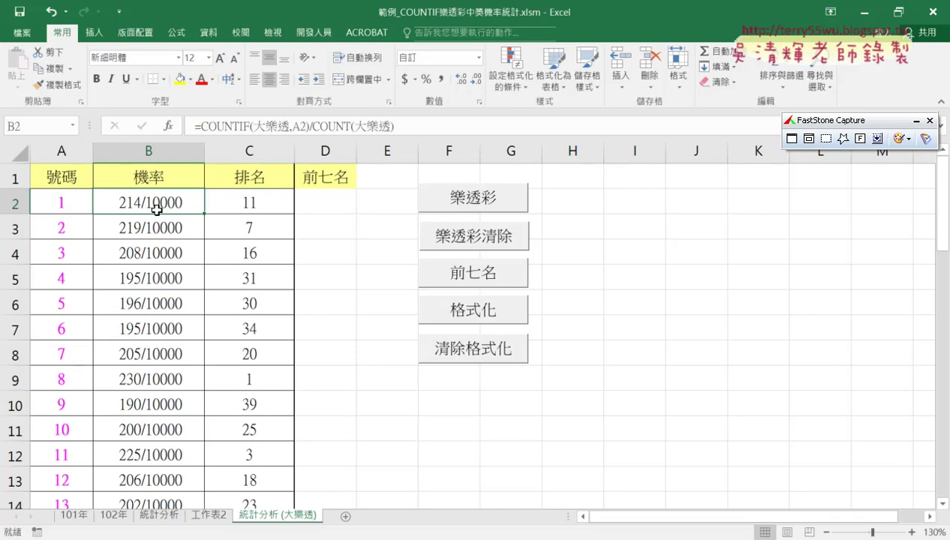
# - Check which macro the 樂透彩清除 button is assigned to, leaving it unchanged
pyautogui.rightClick(486, 238)
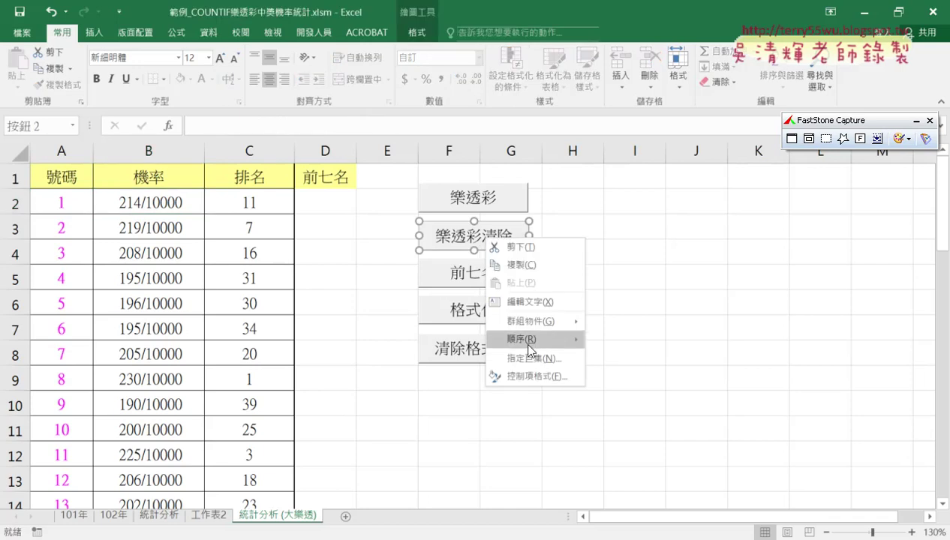
pyautogui.click(526, 359)
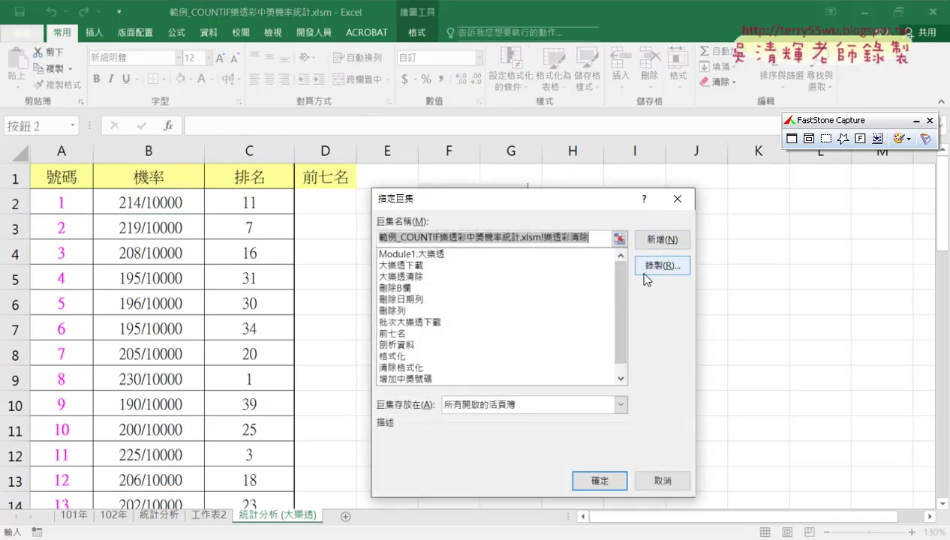
pyautogui.moveTo(616, 298); pyautogui.dragTo(614, 328)
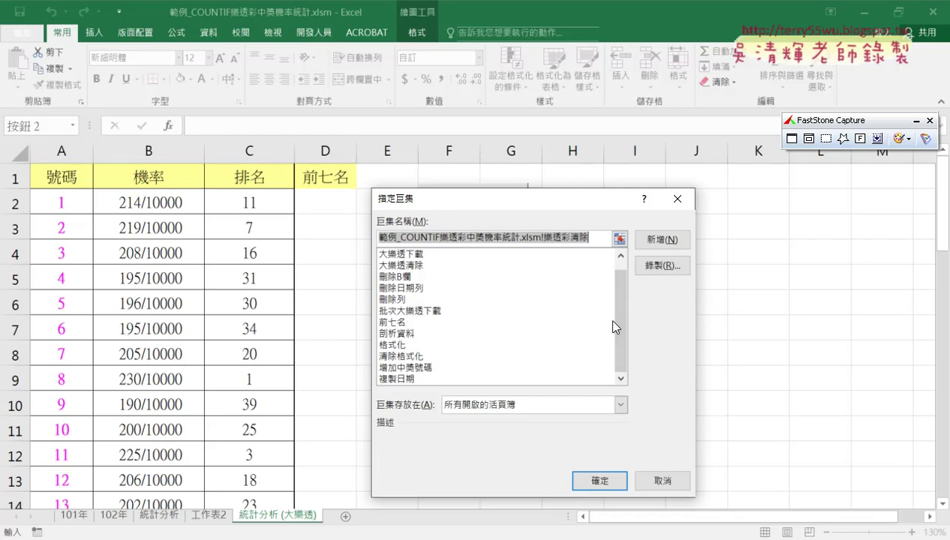
pyautogui.moveTo(613, 323)
pyautogui.mouseDown()
pyautogui.moveTo(616, 288)
pyautogui.moveTo(614, 310)
pyautogui.mouseUp()
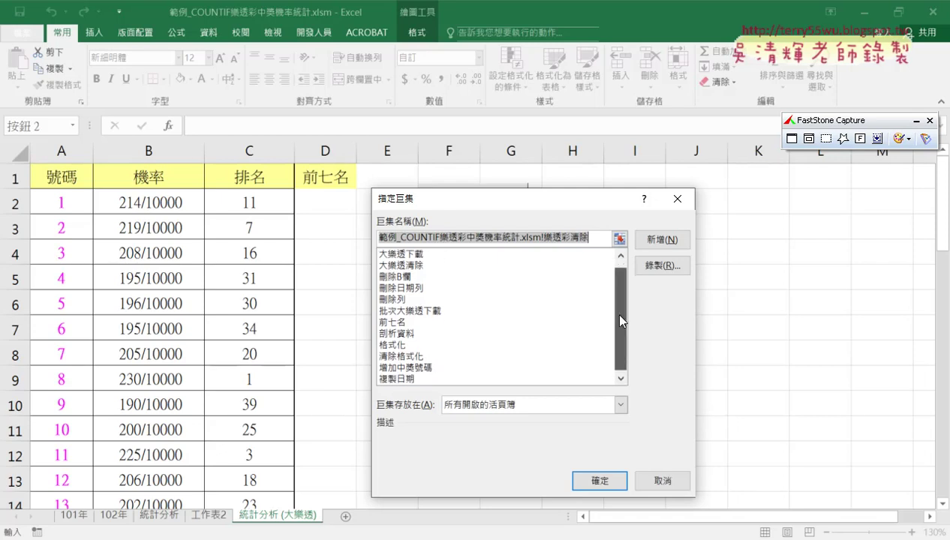
pyautogui.click(660, 481)
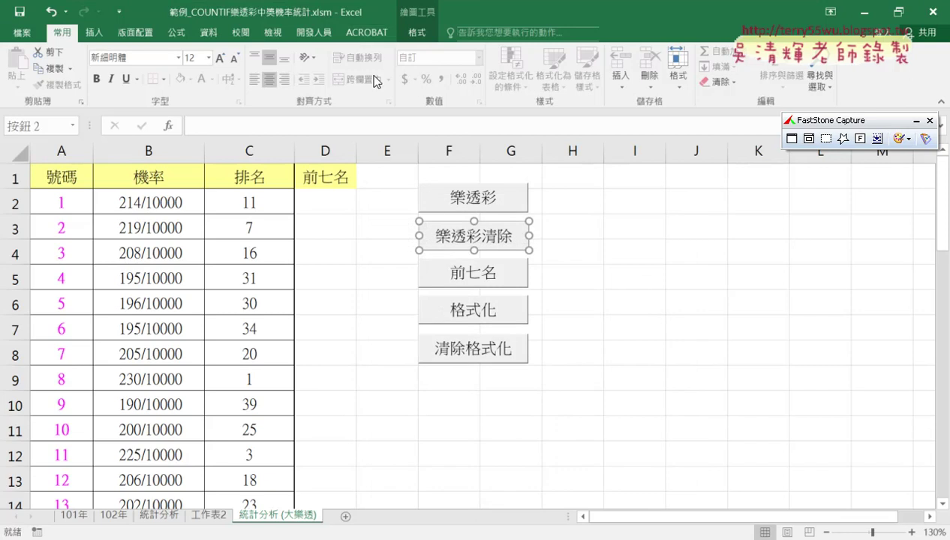
# - Open the Visual Basic editor and view Module1's 大樂透清除 procedure beside the sheet
pyautogui.click(315, 33)
pyautogui.click(30, 68)
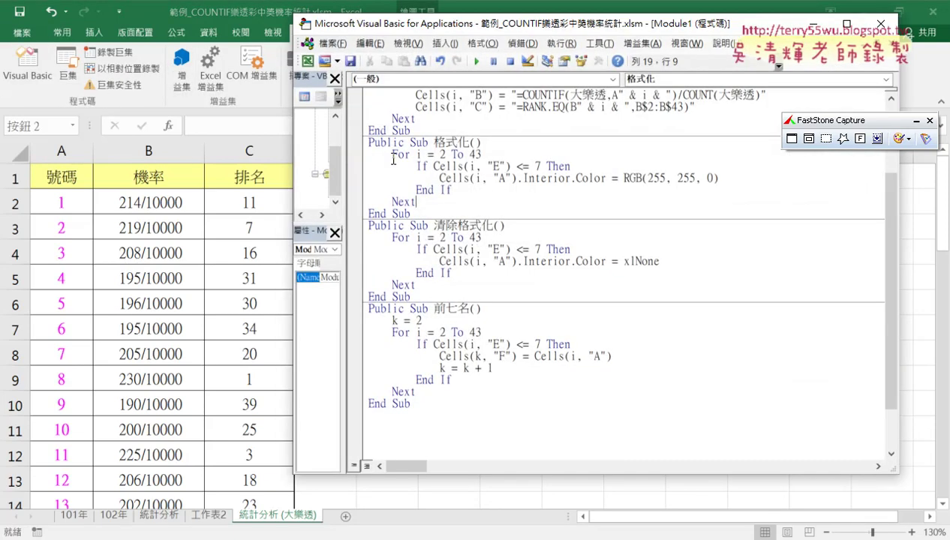
pyautogui.scroll(3, 495, 246)
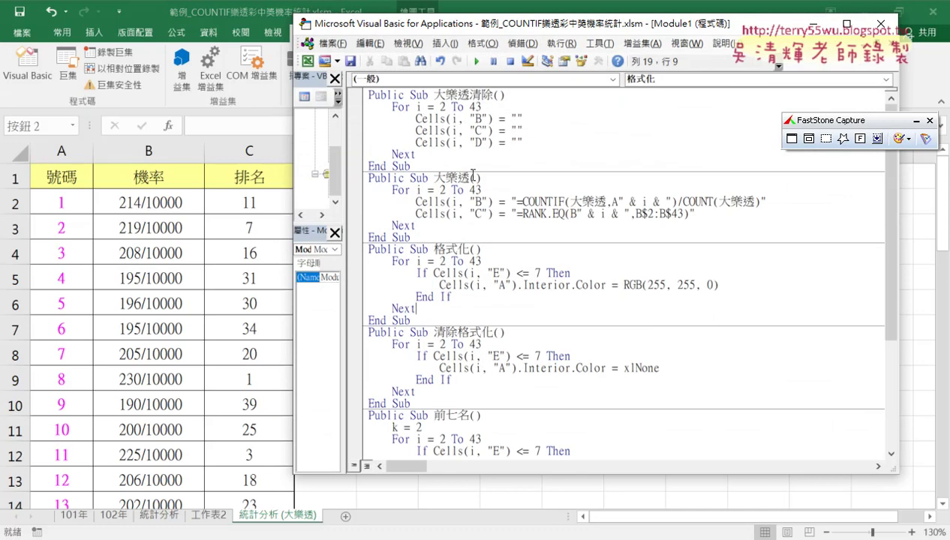
pyautogui.moveTo(457, 178); pyautogui.dragTo(434, 178)
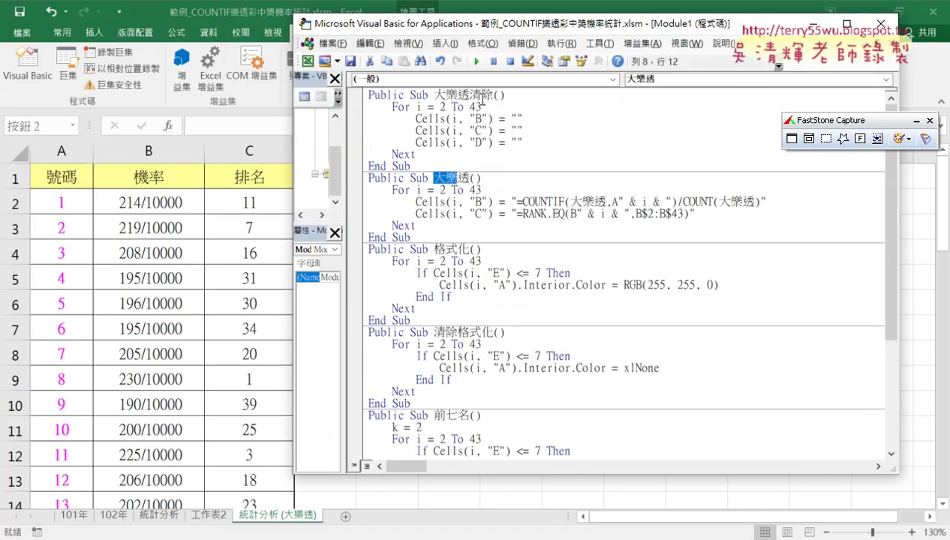
pyautogui.moveTo(492, 95); pyautogui.dragTo(435, 95)
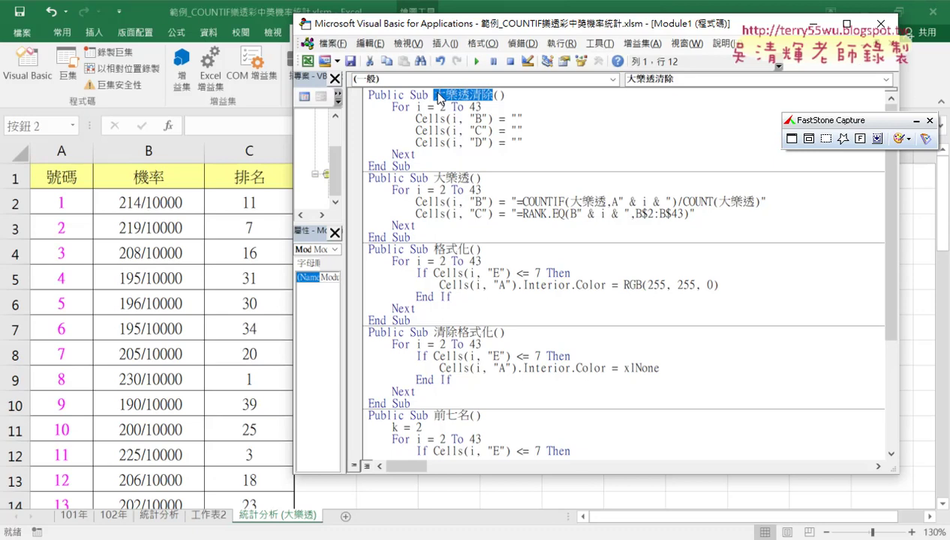
pyautogui.moveTo(439, 98); pyautogui.dragTo(244, 179)
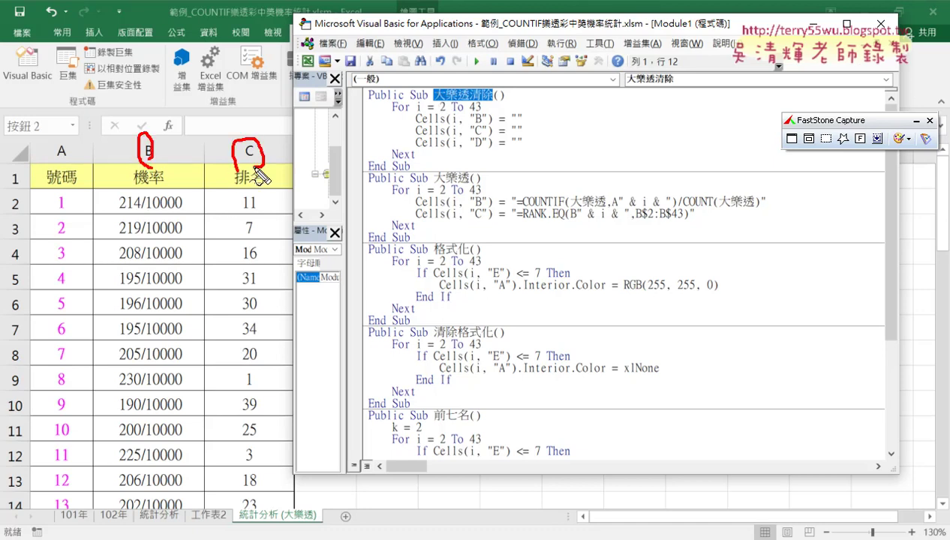
pyautogui.moveTo(244, 178); pyautogui.dragTo(256, 166)
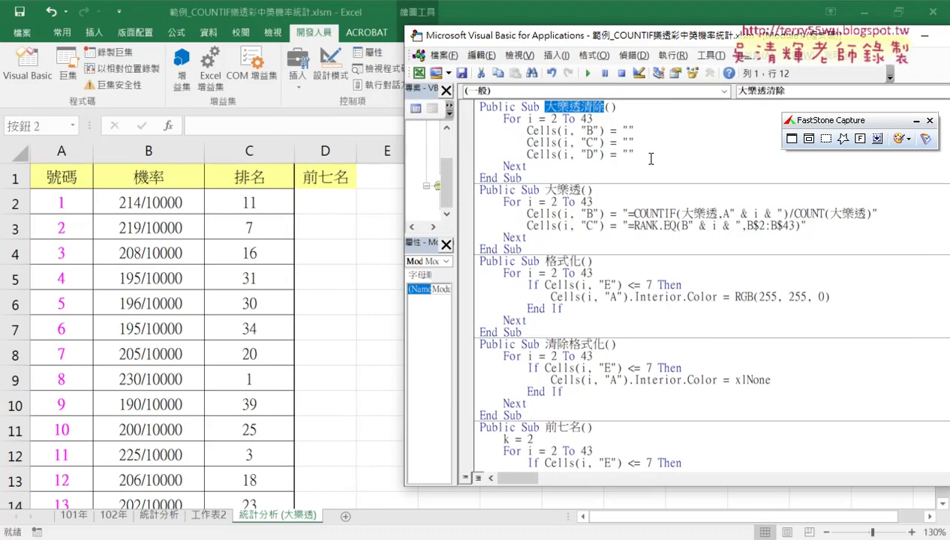
pyautogui.moveTo(643, 155); pyautogui.dragTo(458, 129)
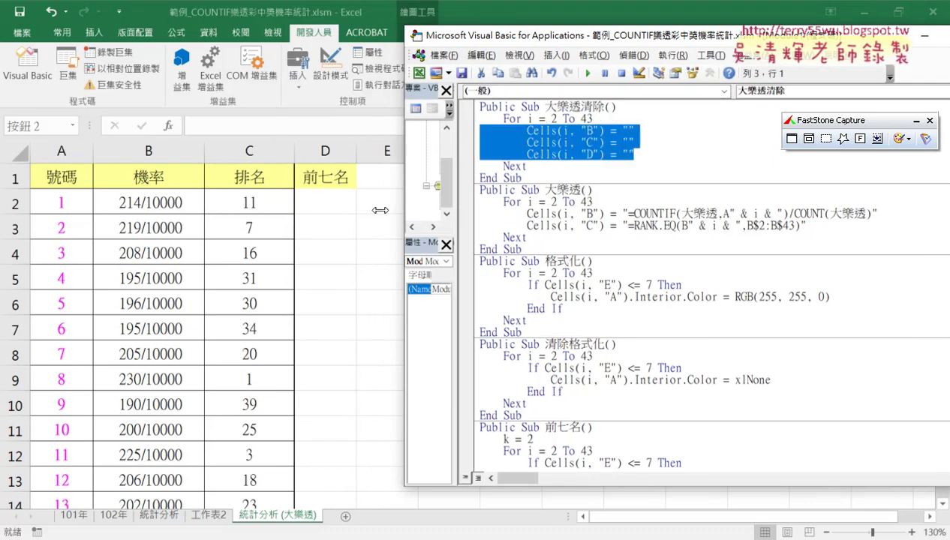
pyautogui.click(621, 224)
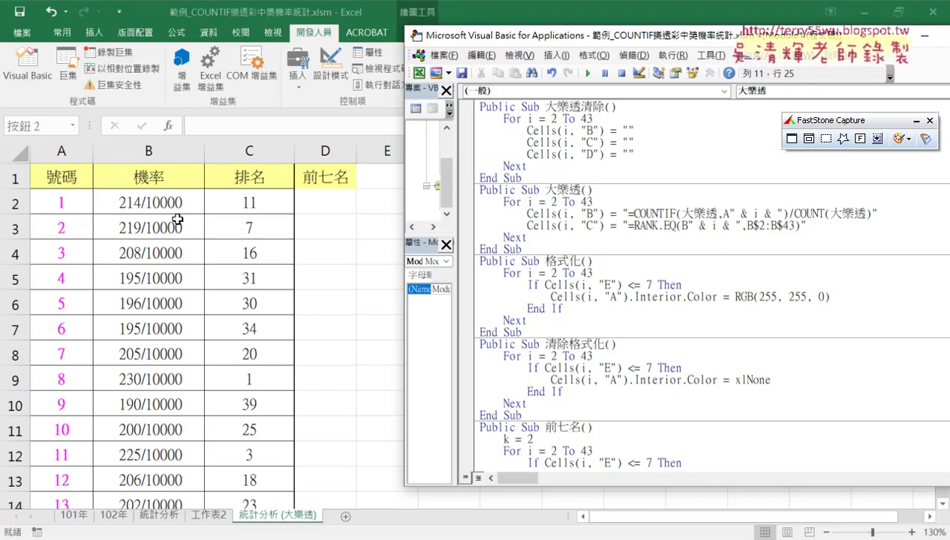
pyautogui.click(160, 200)
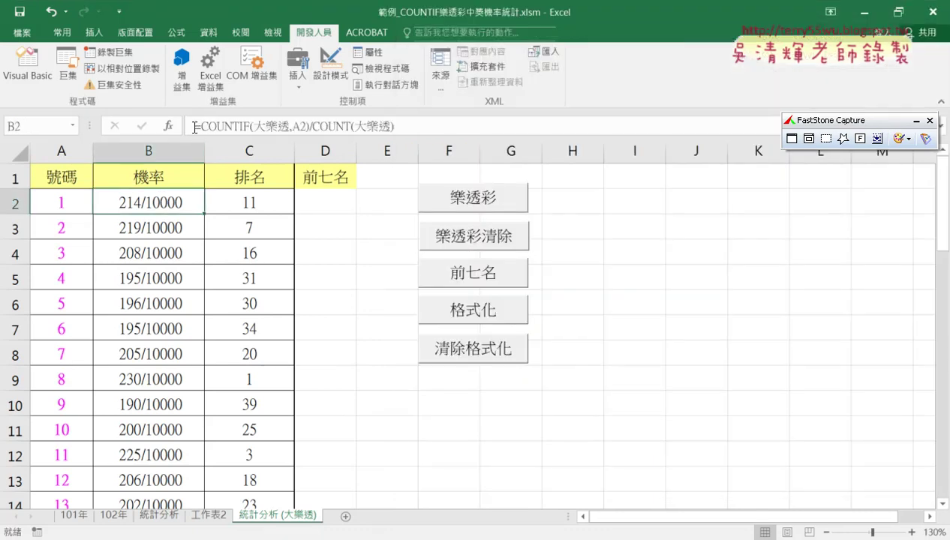
pyautogui.click(192, 125)
pyautogui.rightClick(337, 131)
pyautogui.press('Escape')
pyautogui.hotkey('ctrl', 'a')
pyautogui.hotkey('ctrl', 'c')
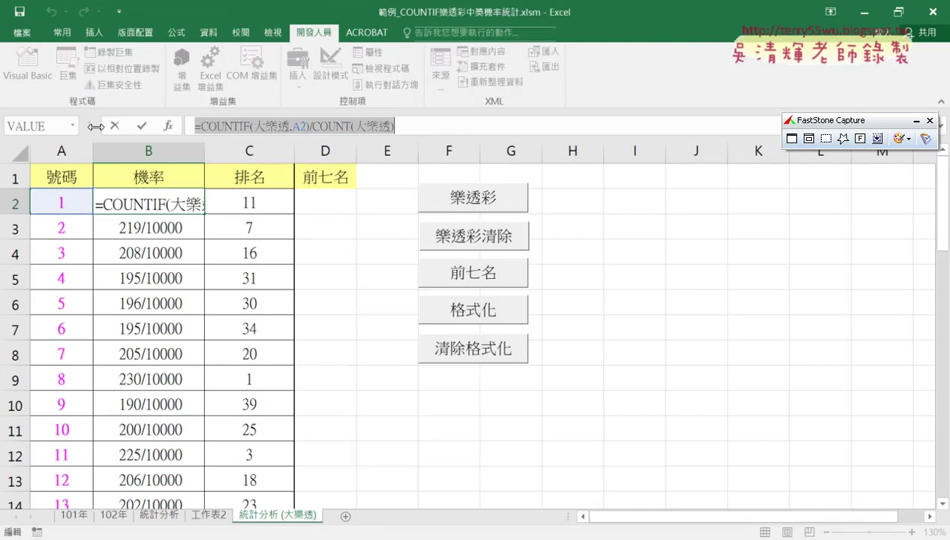
pyautogui.press('Escape')
pyautogui.hotkey('alt', 'F11')
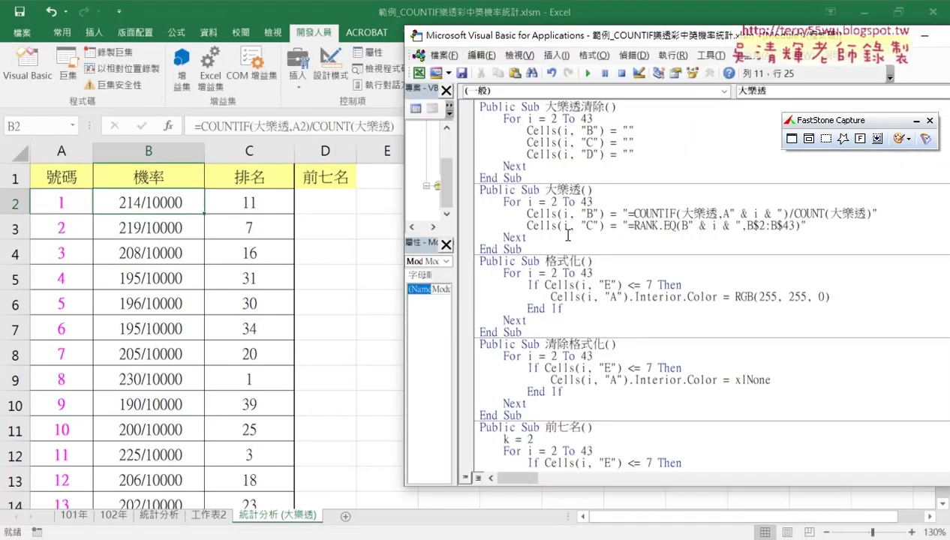
pyautogui.moveTo(629, 213); pyautogui.dragTo(869, 214)
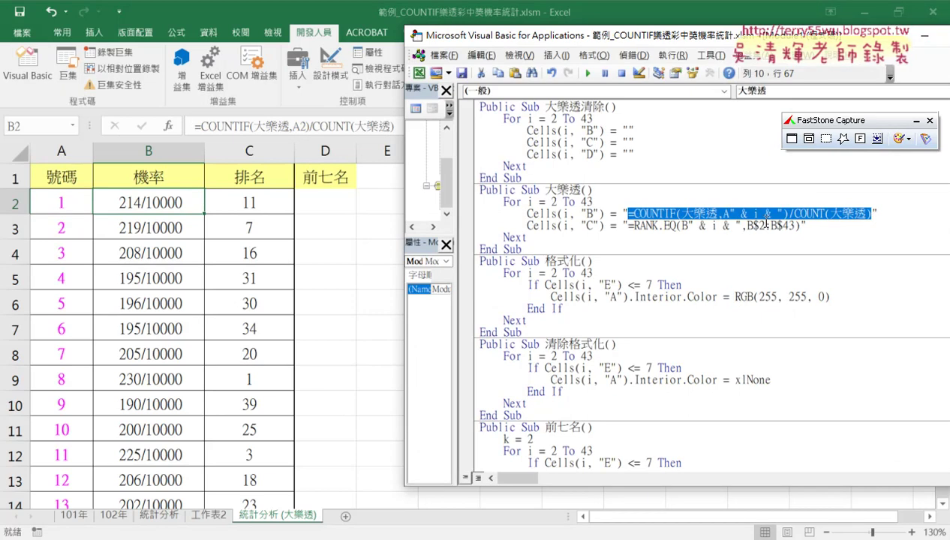
pyautogui.hotkey('ctrl', 'v')
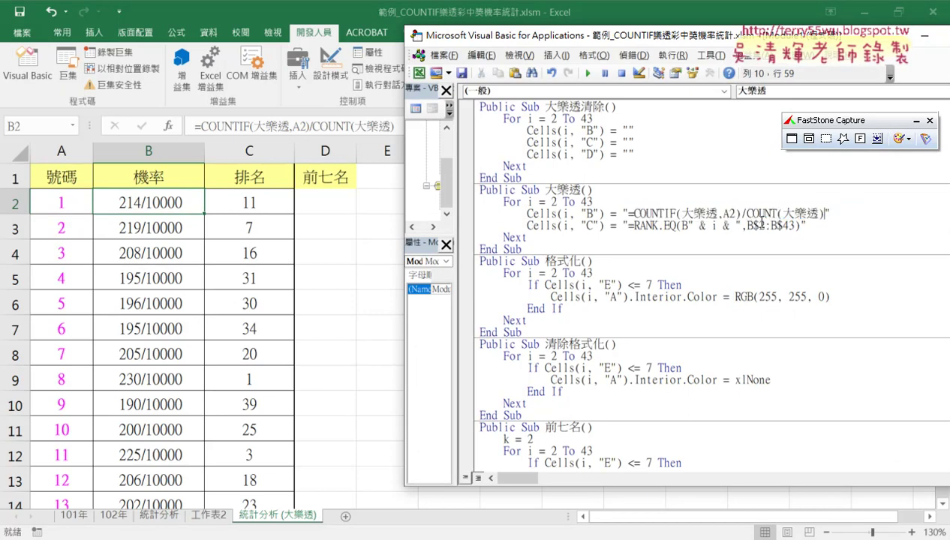
pyautogui.hotkey('shift', 'Left')
pyautogui.write('""')
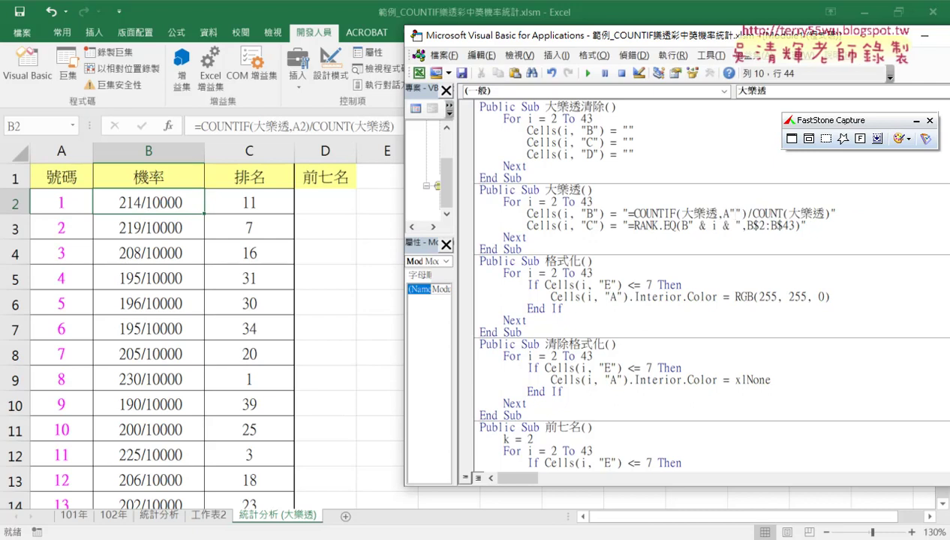
pyautogui.write('&&')
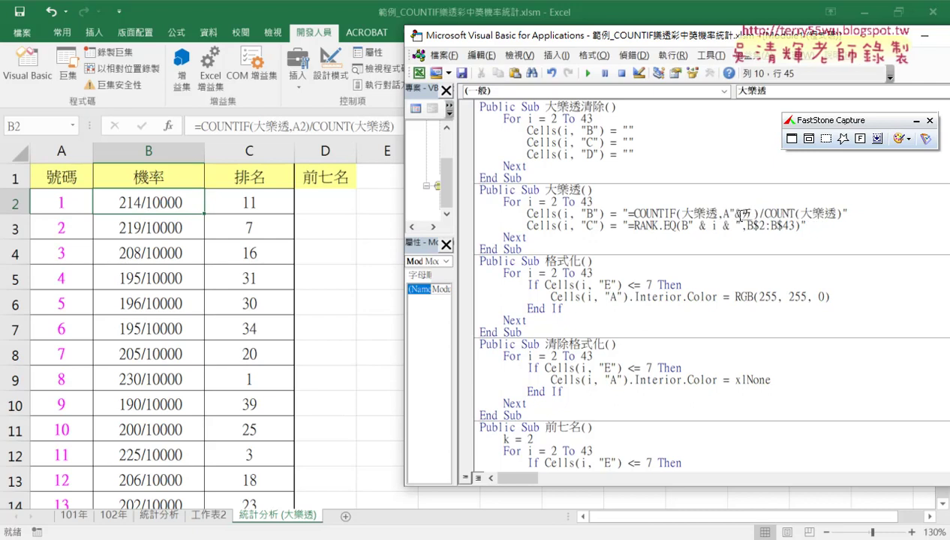
pyautogui.write('i')
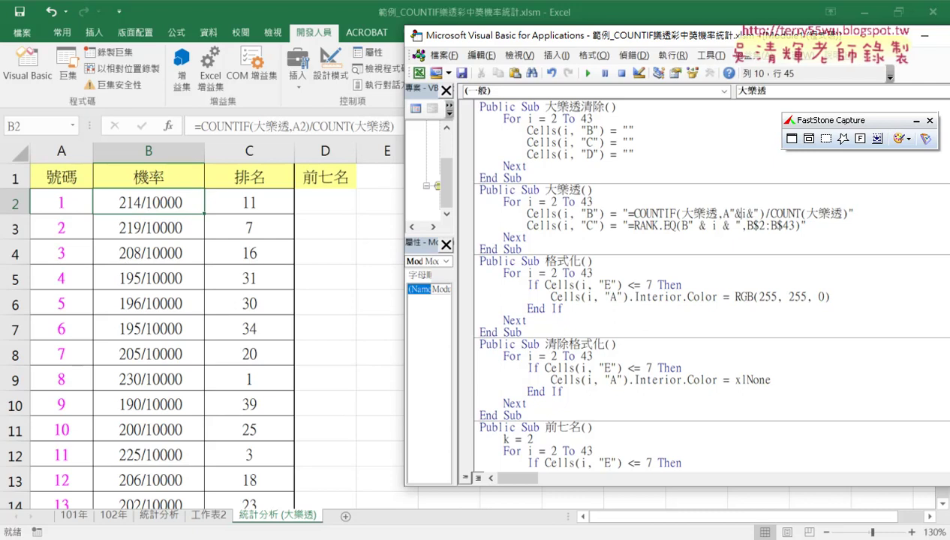
pyautogui.press('Left')
pyautogui.press('space')
pyautogui.press('Right')
pyautogui.press('space')
pyautogui.press('Right')
pyautogui.press('space')
pyautogui.press('Right')
pyautogui.press('space')
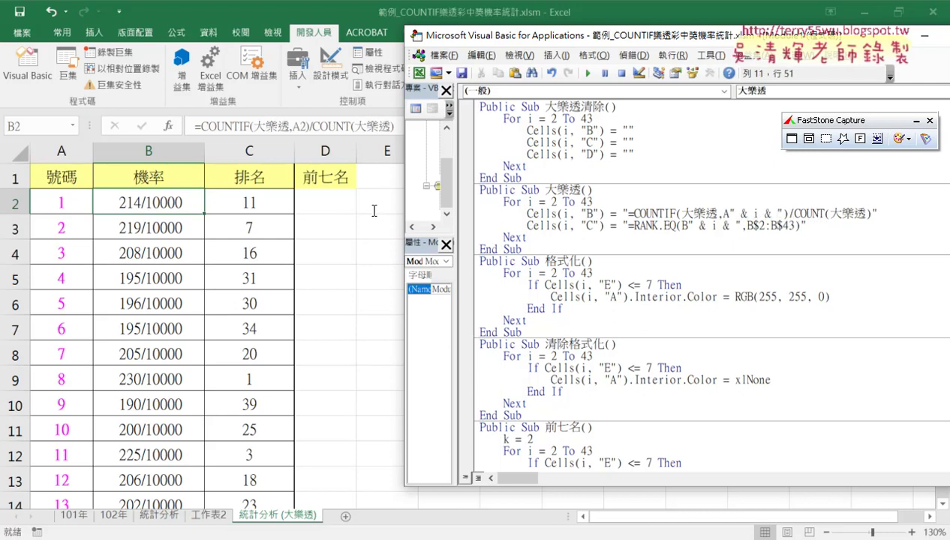
pyautogui.moveTo(805, 225)
pyautogui.mouseDown()
pyautogui.moveTo(644, 225)
pyautogui.moveTo(480, 201)
pyautogui.mouseUp()
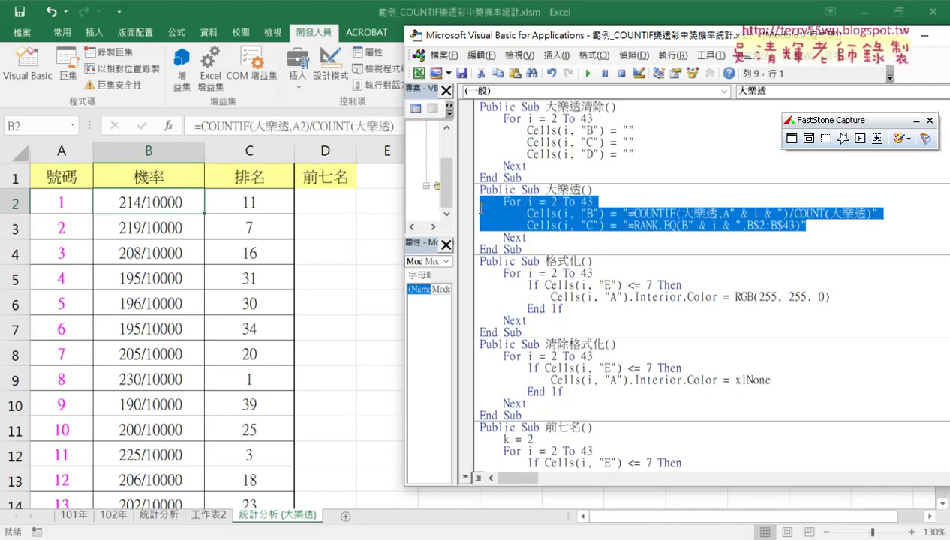
pyautogui.click(569, 151)
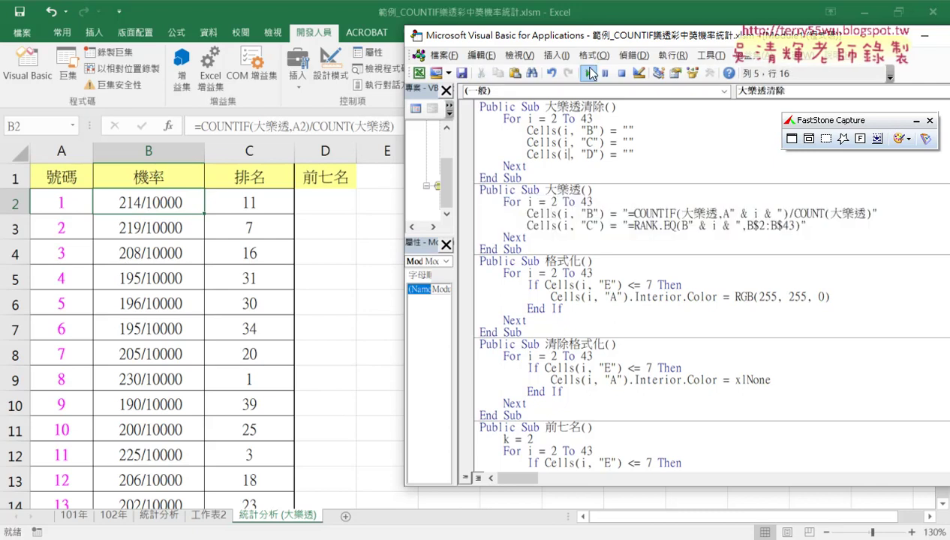
pyautogui.click(589, 72)
pyautogui.click(561, 214)
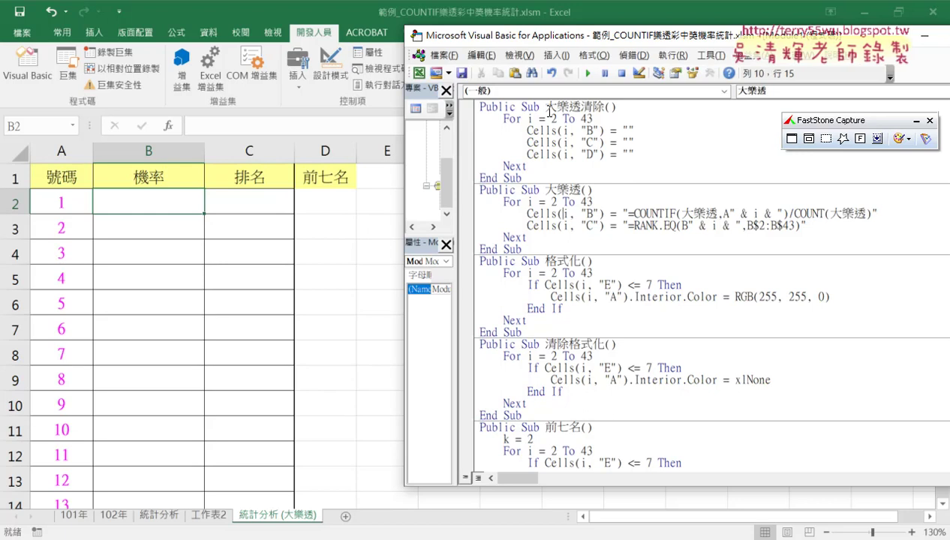
pyautogui.click(589, 72)
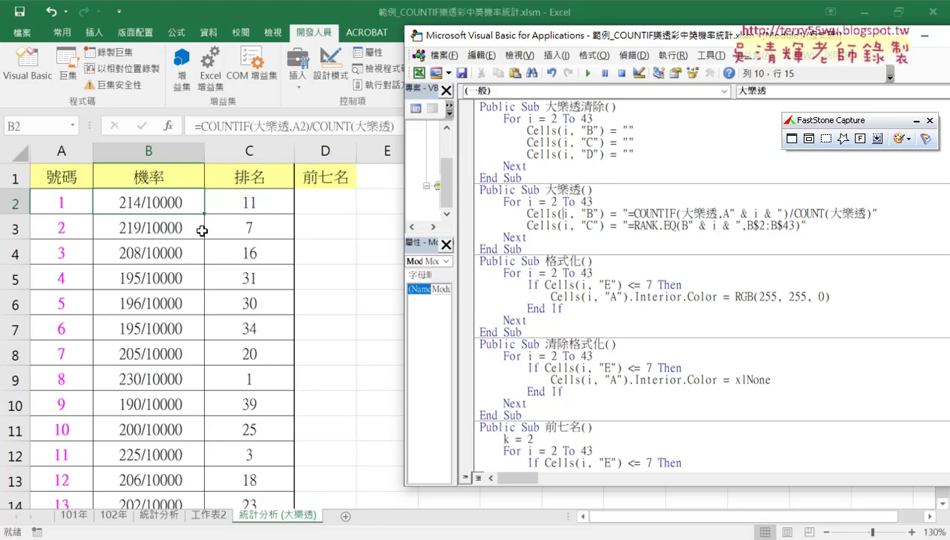
pyautogui.click(563, 132)
pyautogui.click(561, 225)
# - Change the loop limit from 'To 43' to 'To 50' in both 格式化 and 清除格式化
pyautogui.scroll(-1, 583, 321)
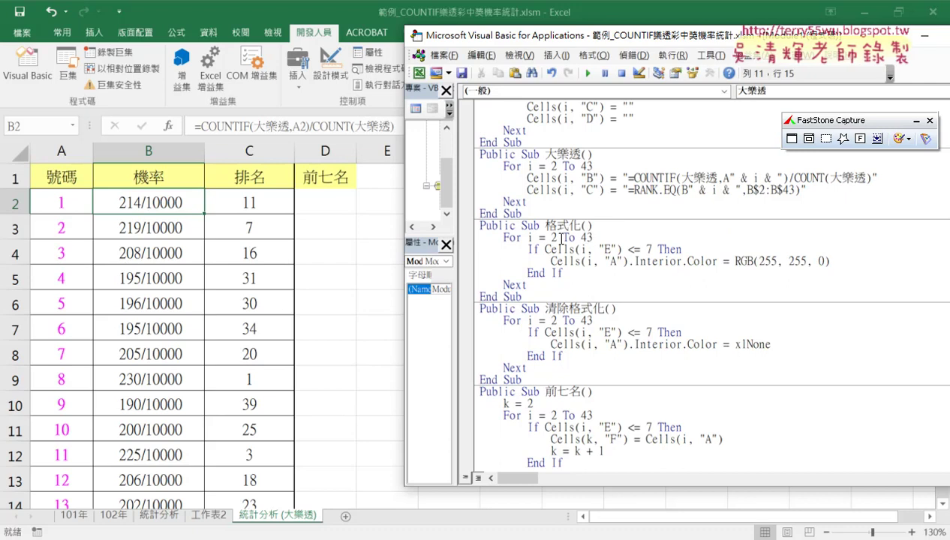
pyautogui.doubleClick(553, 237)
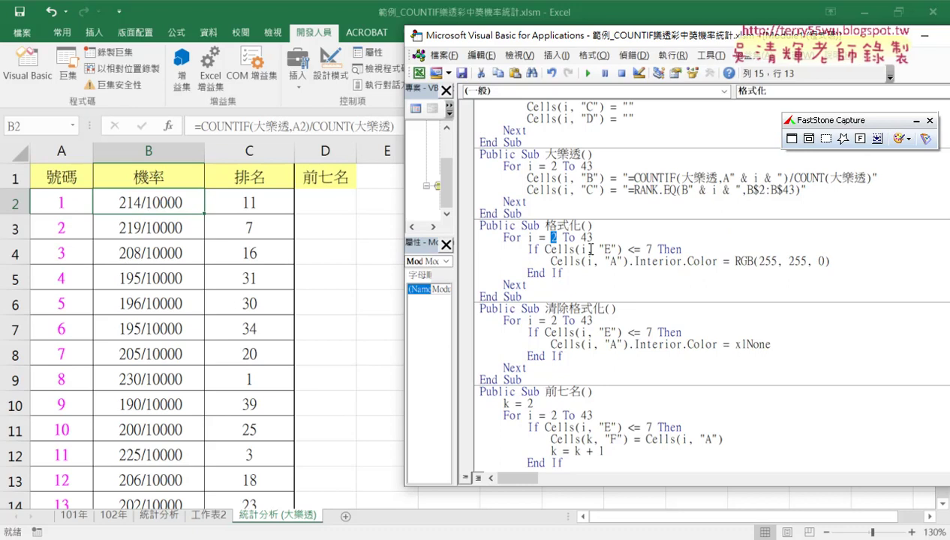
pyautogui.doubleClick(587, 237)
pyautogui.write('50')
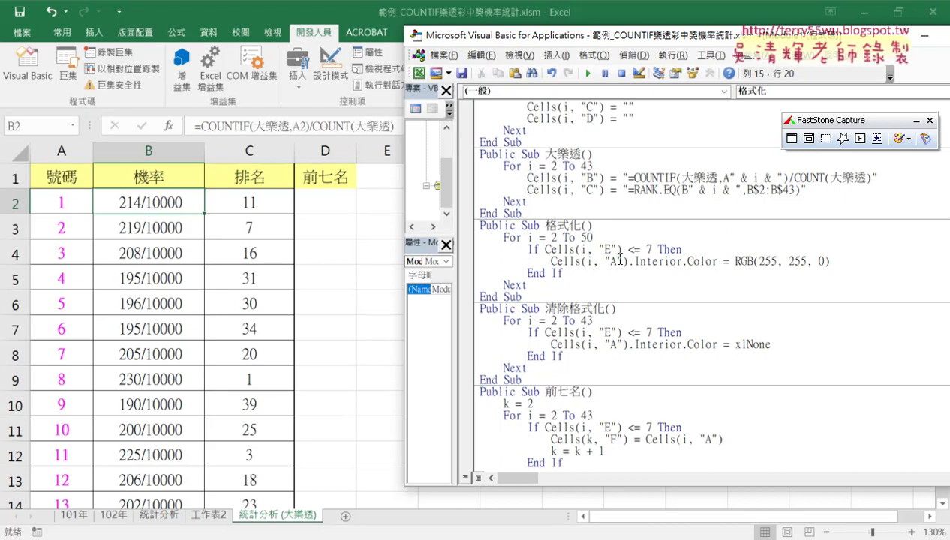
pyautogui.doubleClick(586, 321)
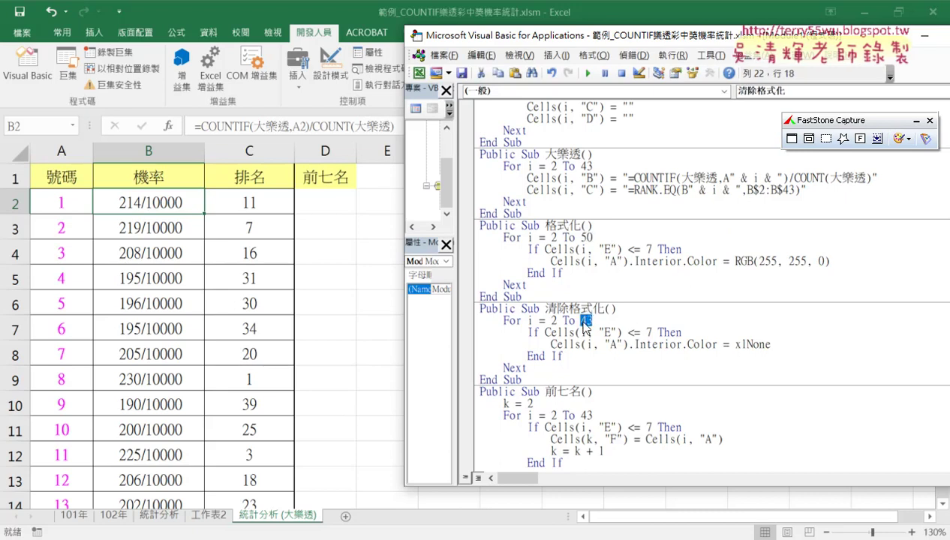
pyautogui.write('50')
pyautogui.scroll(-2, 595, 347)
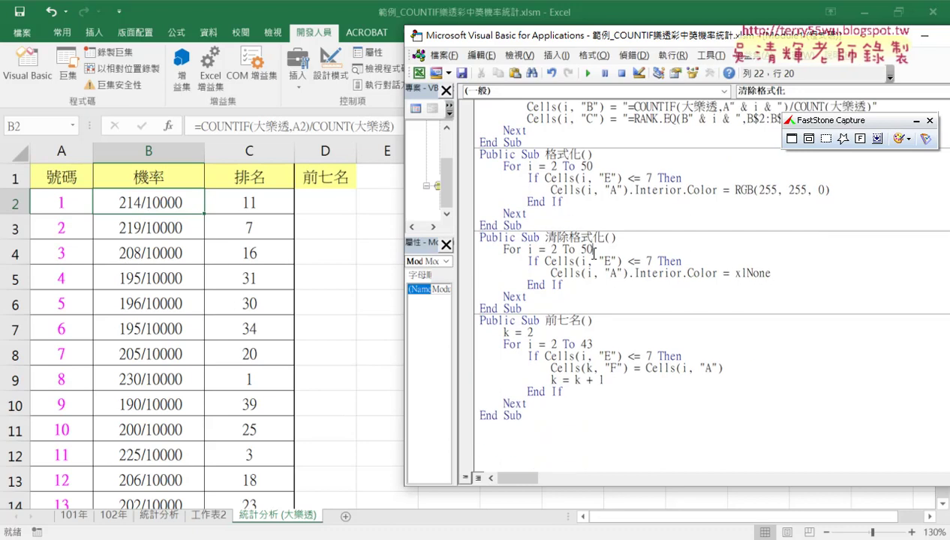
# - Switch both If Cells conditions from column "E" to "C", then run 格式化 to highlight numbers yellow
pyautogui.click(594, 179)
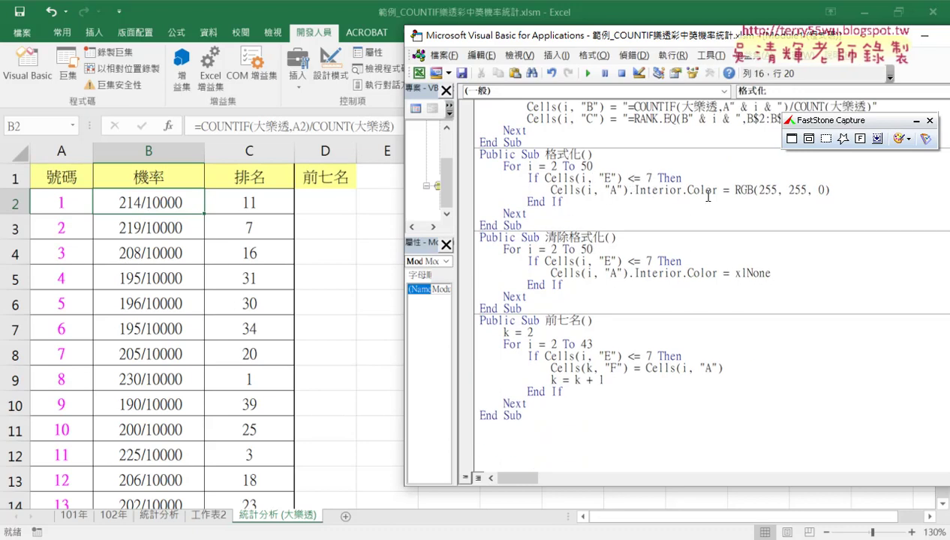
pyautogui.doubleClick(609, 178)
pyautogui.write('C')
pyautogui.doubleClick(606, 261)
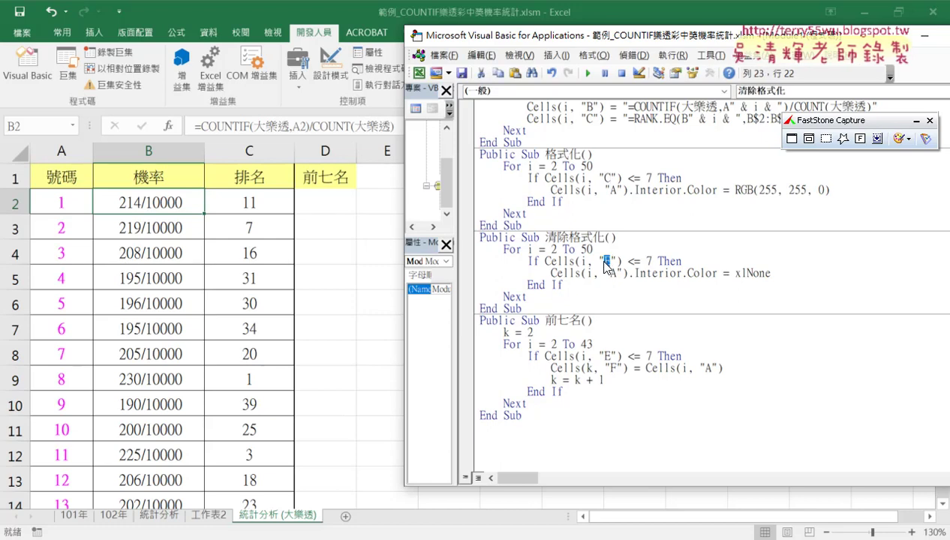
pyautogui.write('C')
pyautogui.click(608, 189)
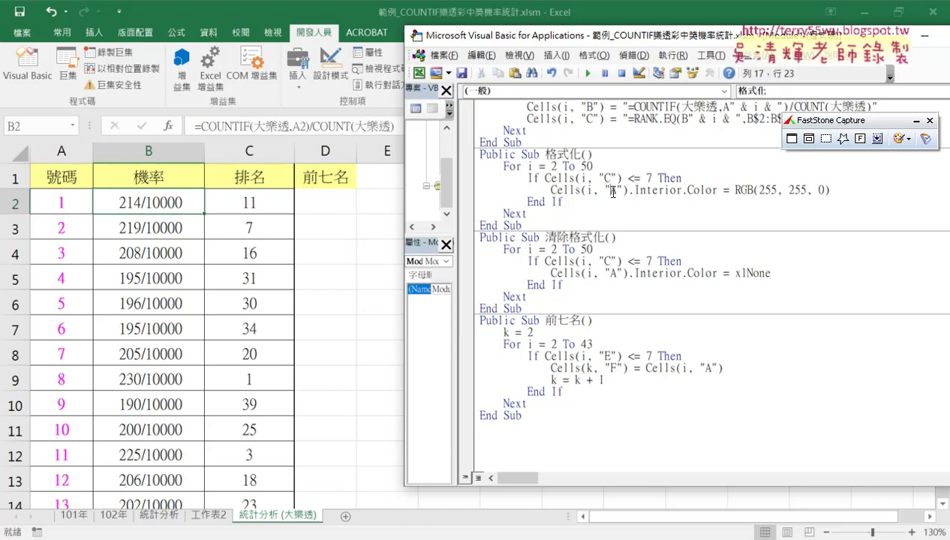
pyautogui.click(589, 75)
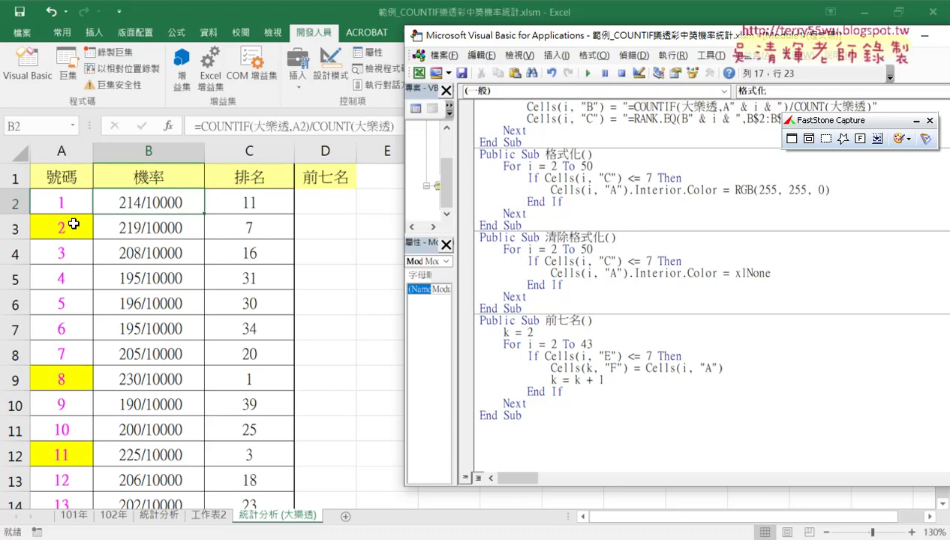
# - Bring the Excel sheet forward, scroll to rows 40–50, and select B43's probability formula
pyautogui.click(69, 454)
pyautogui.scroll(-3, 75, 453)
pyautogui.scroll(-3, 75, 454)
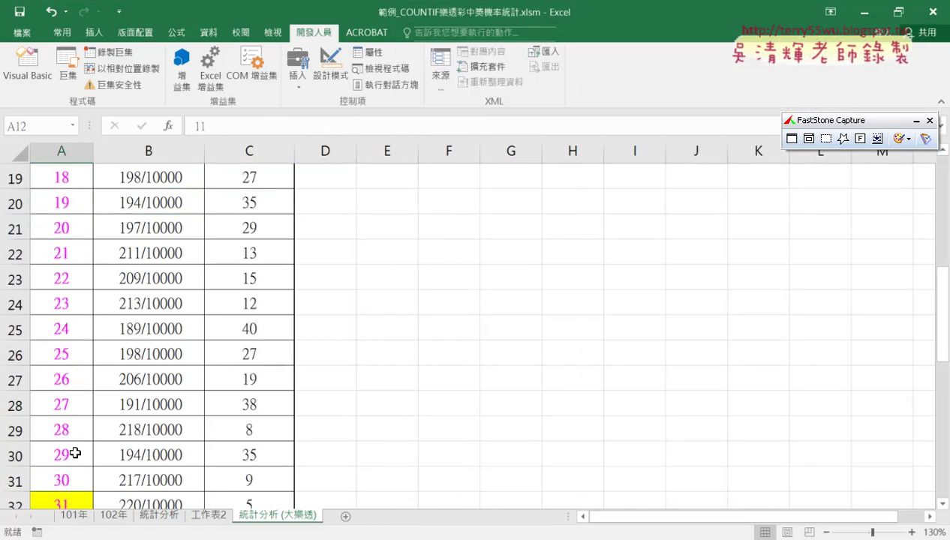
pyautogui.scroll(-4, 75, 454)
pyautogui.scroll(-3, 78, 383)
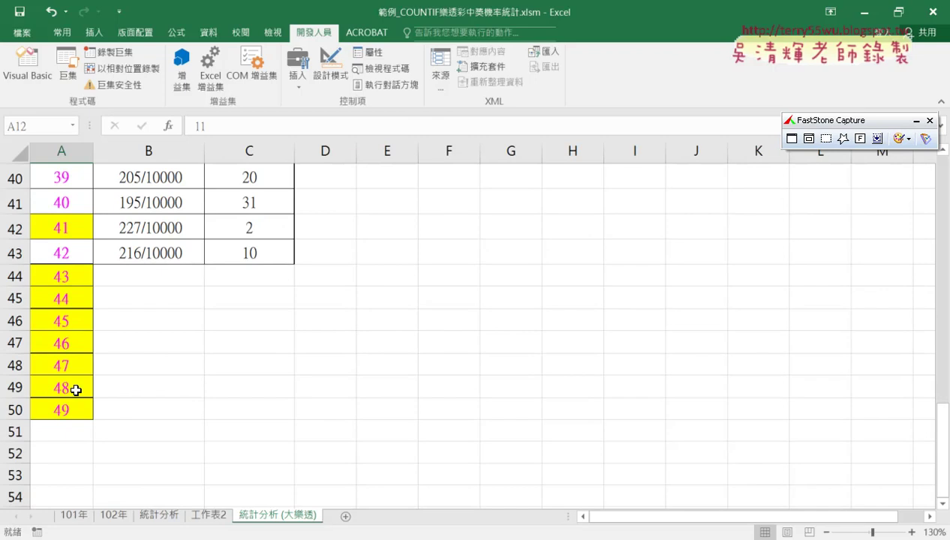
pyautogui.click(153, 254)
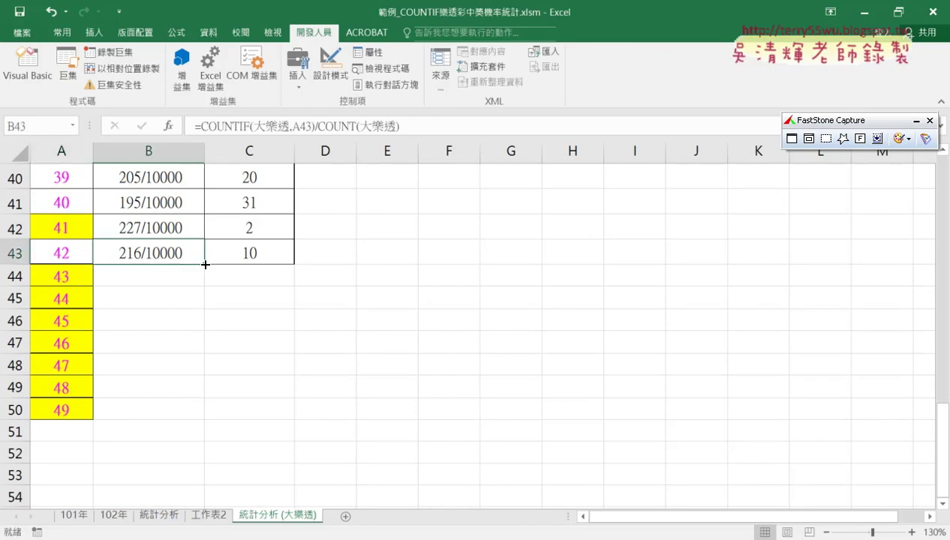
# - Fill the B43 probability and C43 rank formulas down to row 50
pyautogui.moveTo(203, 264); pyautogui.dragTo(196, 414)
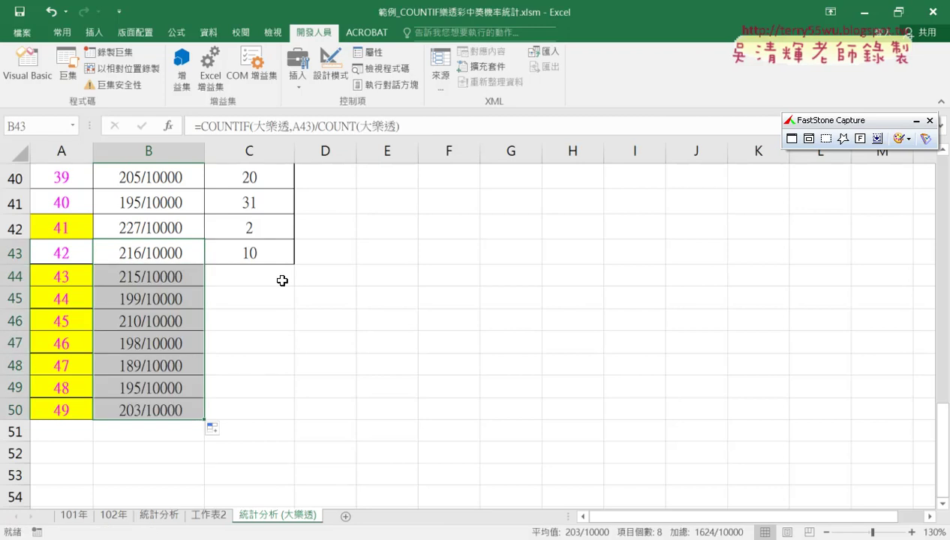
pyautogui.click(272, 252)
pyautogui.moveTo(299, 263); pyautogui.dragTo(294, 412)
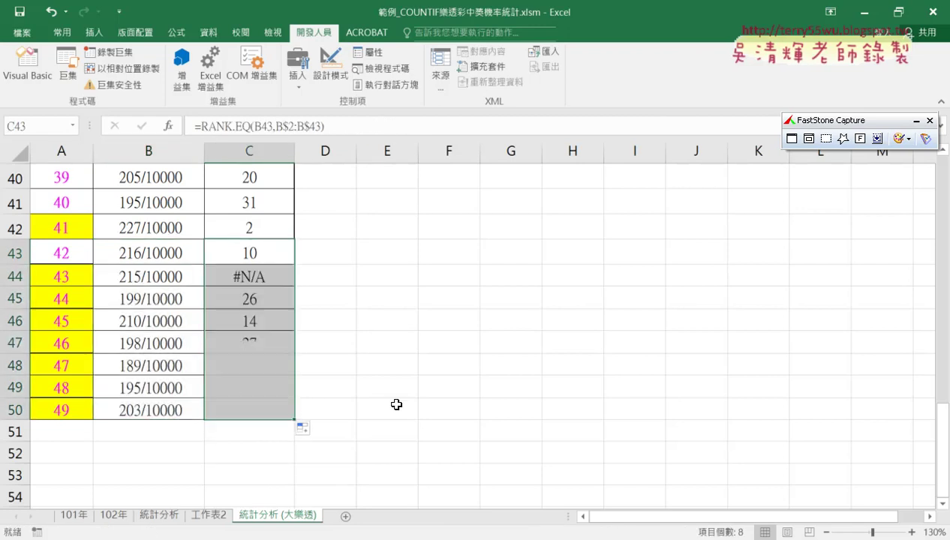
pyautogui.click(260, 283)
pyautogui.scroll(5, 266, 270)
pyautogui.scroll(8, 270, 262)
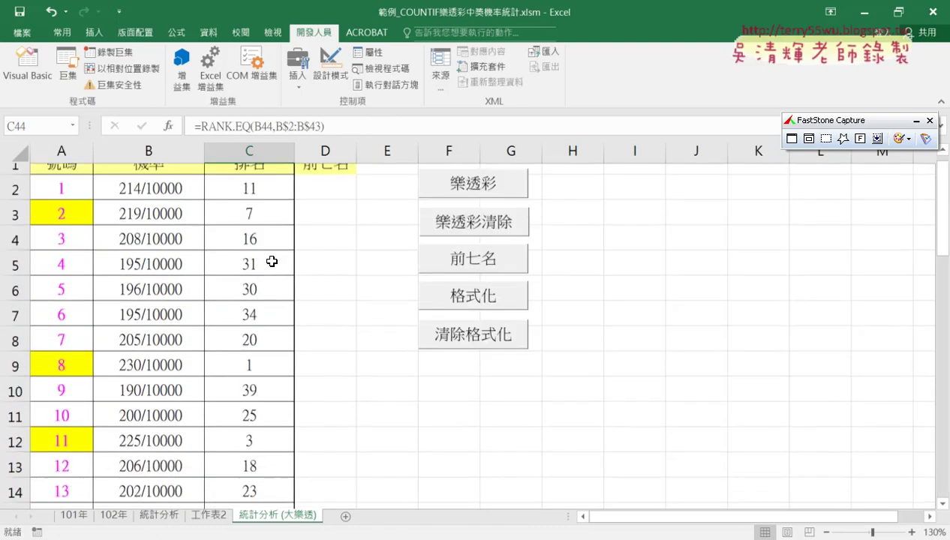
# - Change C2's rank range to B$2:B$50, fill it down column C, and reopen the macro editor
pyautogui.click(264, 197)
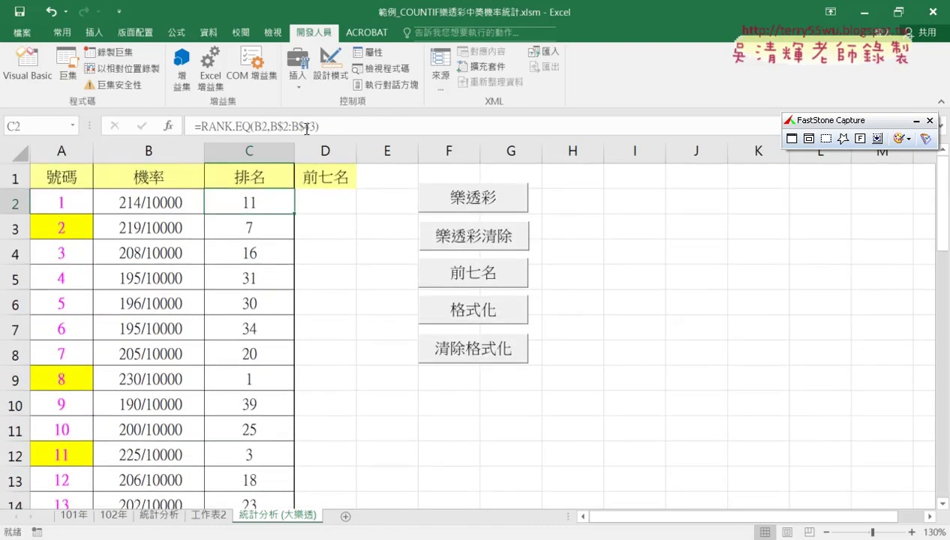
pyautogui.doubleClick(311, 126)
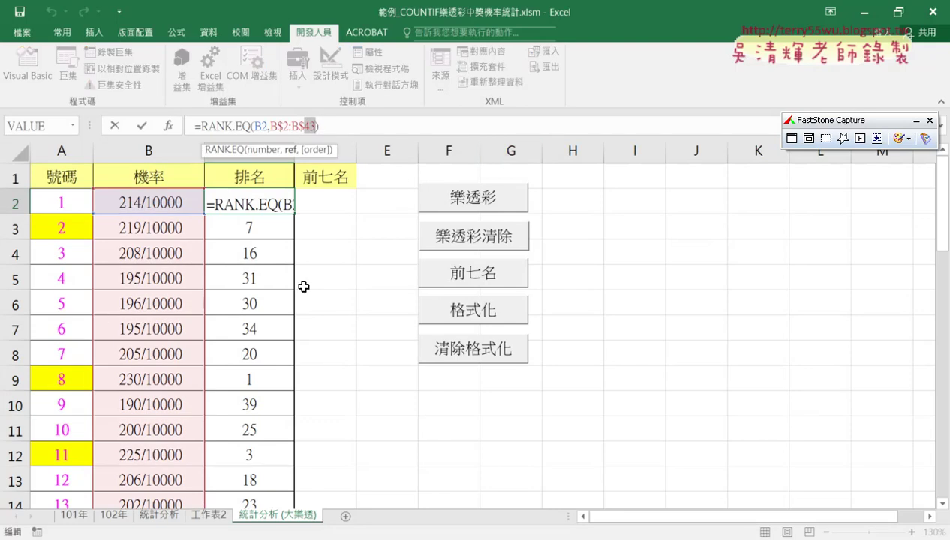
pyautogui.write('50')
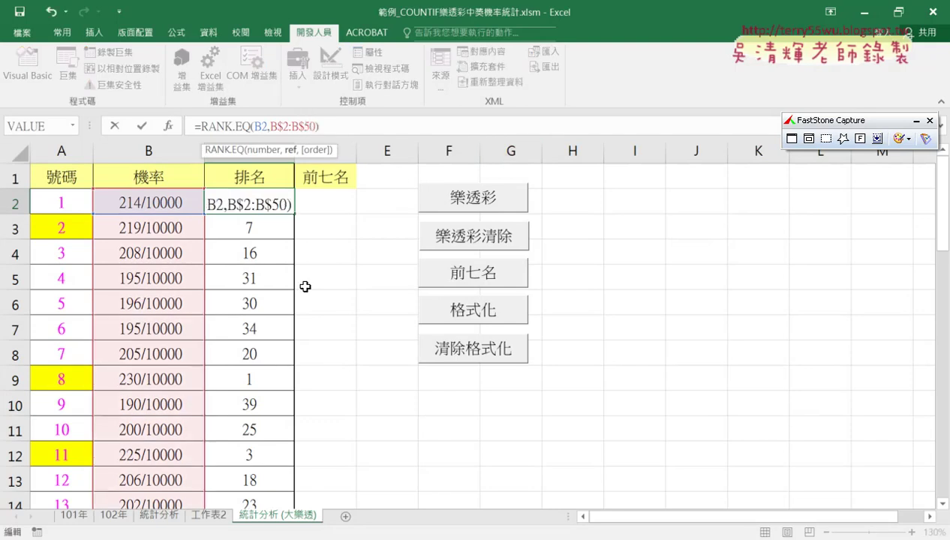
pyautogui.click(142, 126)
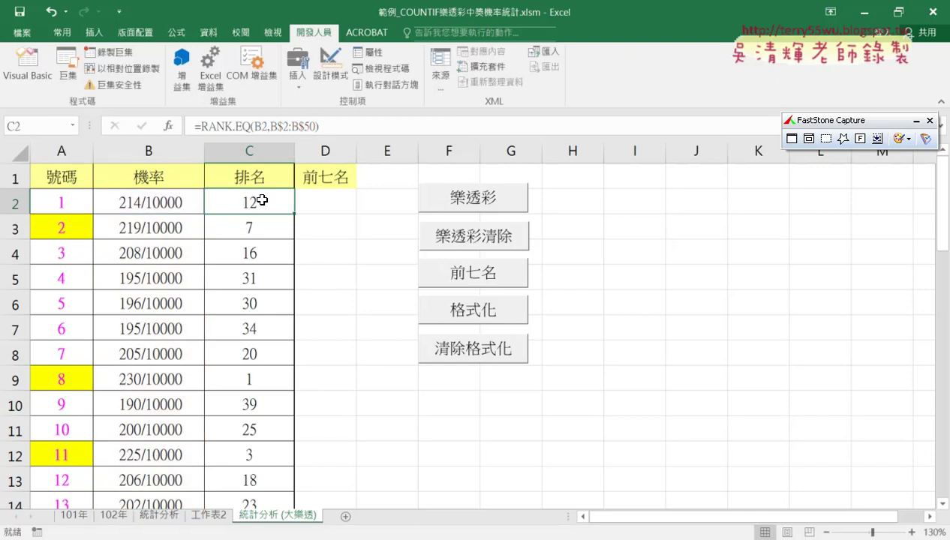
pyautogui.doubleClick(295, 214)
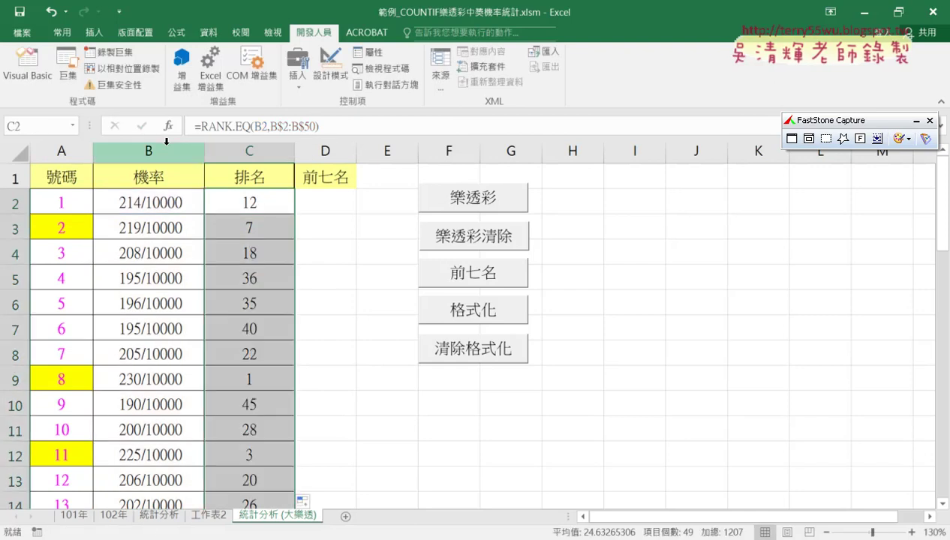
pyautogui.click(29, 69)
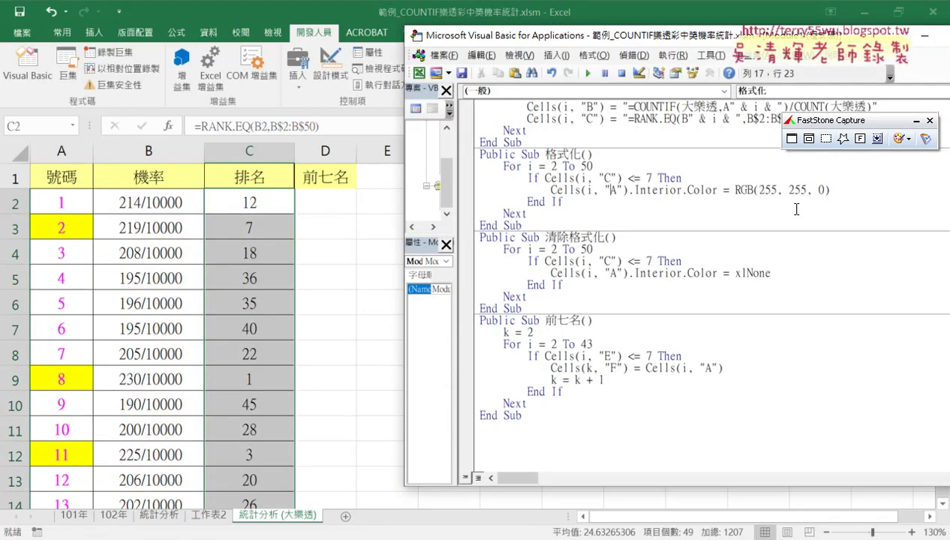
# - Change the 大樂透 macro's RANK.EQ range from B$43 to B$50
pyautogui.scroll(3, 796, 210)
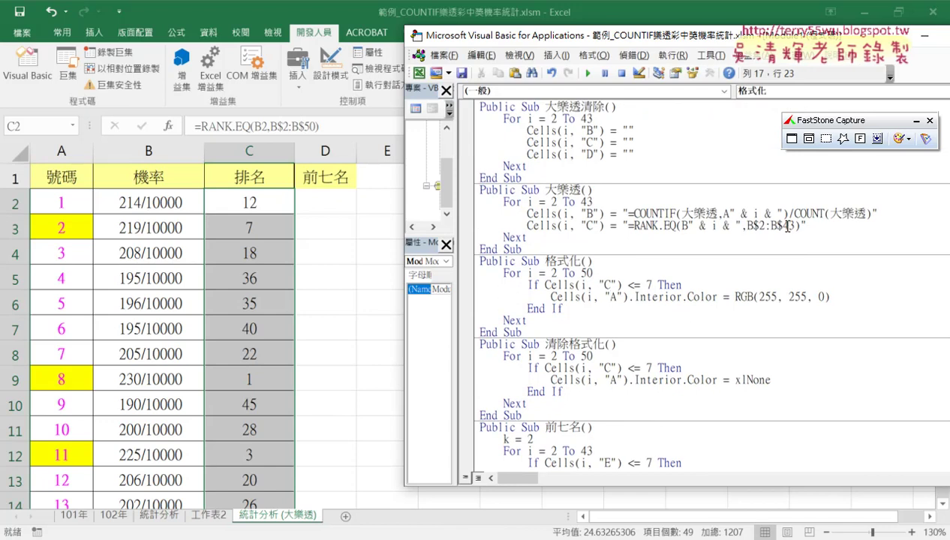
pyautogui.doubleClick(787, 226)
pyautogui.write('5')
pyautogui.write('0')
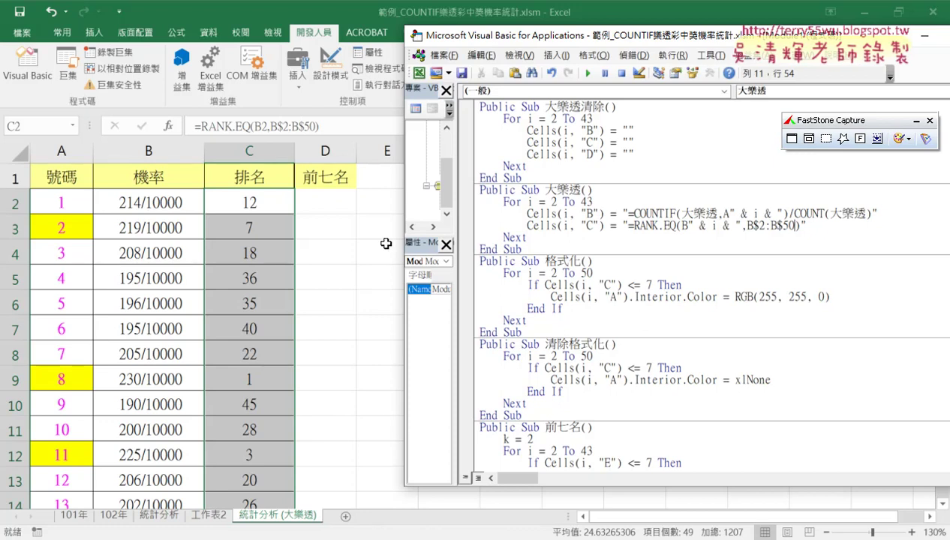
# - Run 清除格式化 to remove the yellow highlights from the sheet
pyautogui.scroll(-1, 590, 317)
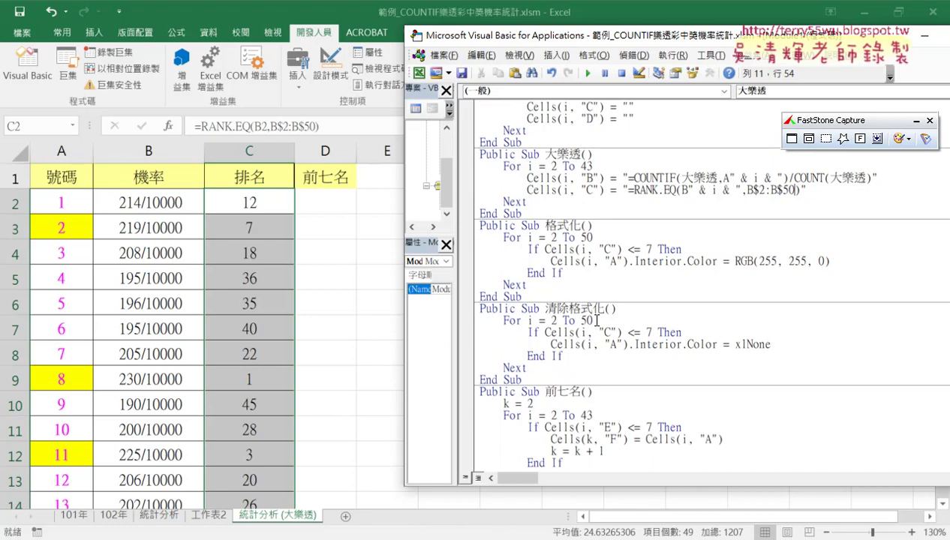
pyautogui.click(594, 332)
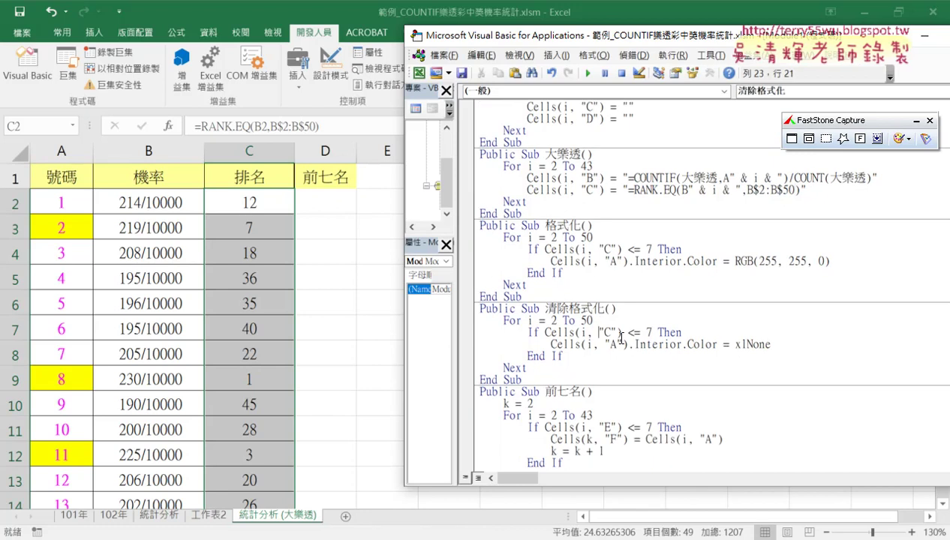
pyautogui.moveTo(771, 345); pyautogui.dragTo(733, 347)
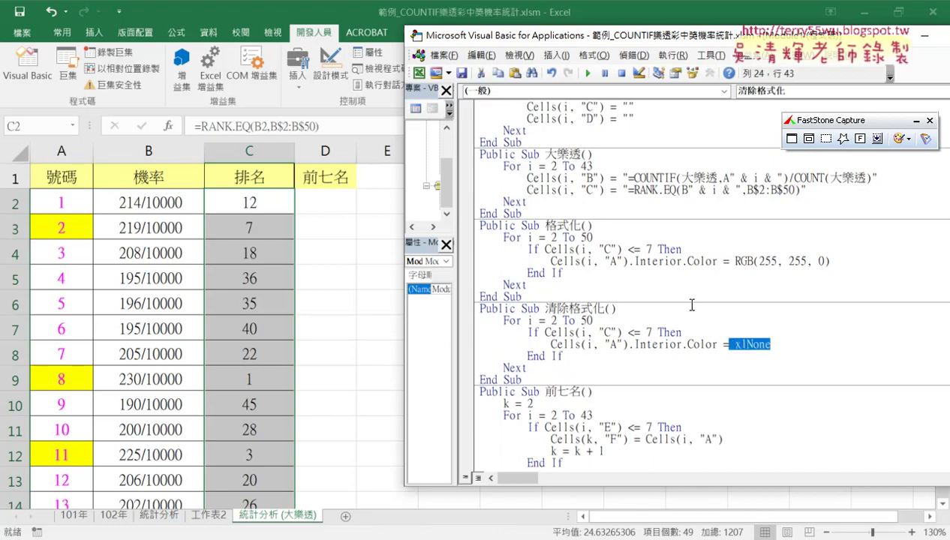
pyautogui.click(587, 73)
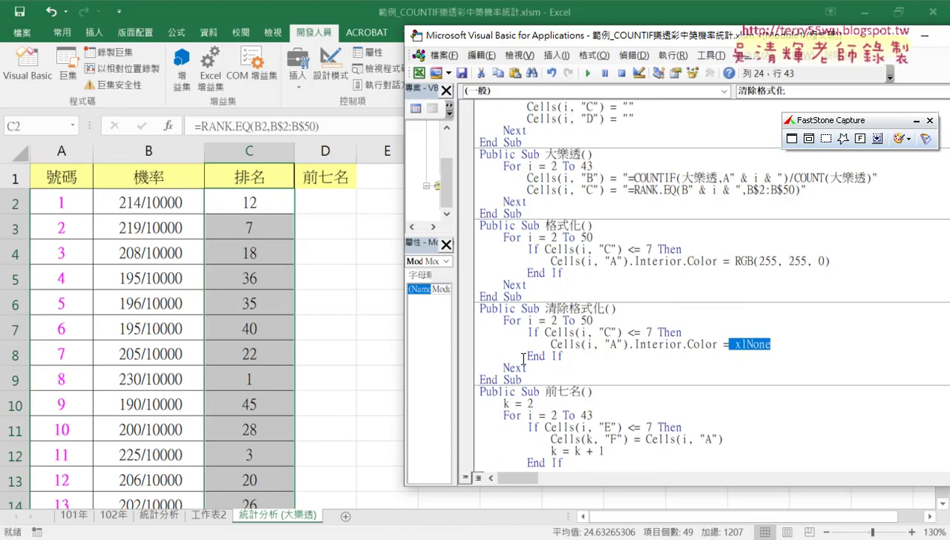